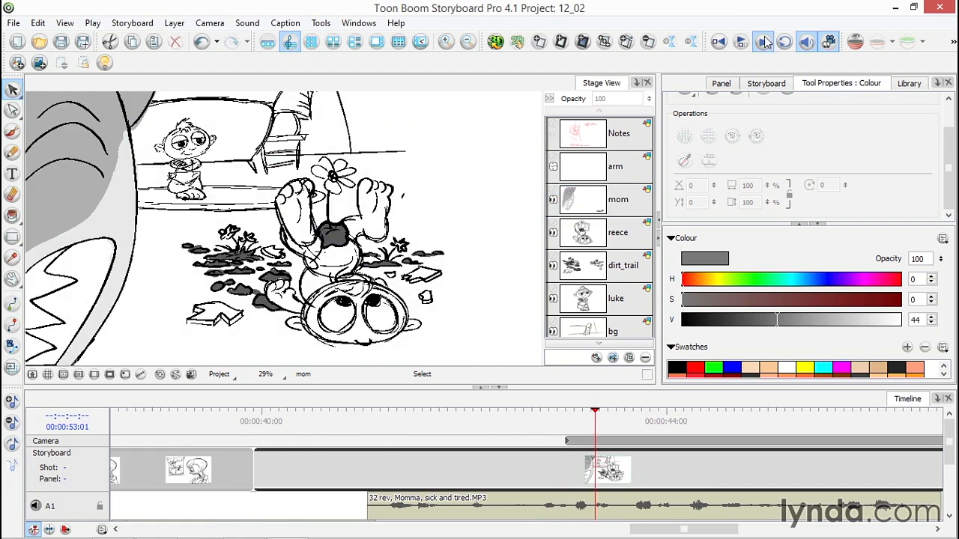
- Stop the playback, scrub back through the "32 rev, Momma, sick and tired" clip, and check the timeline's Sound Scrubbing option
{"action": "left_click", "coordinate": [761, 41]}
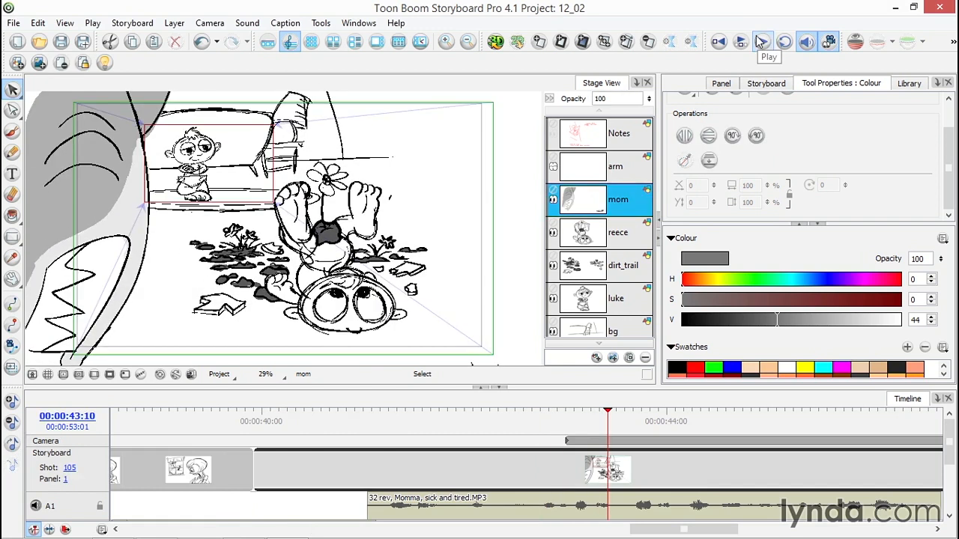
{"action": "left_click", "coordinate": [807, 42]}
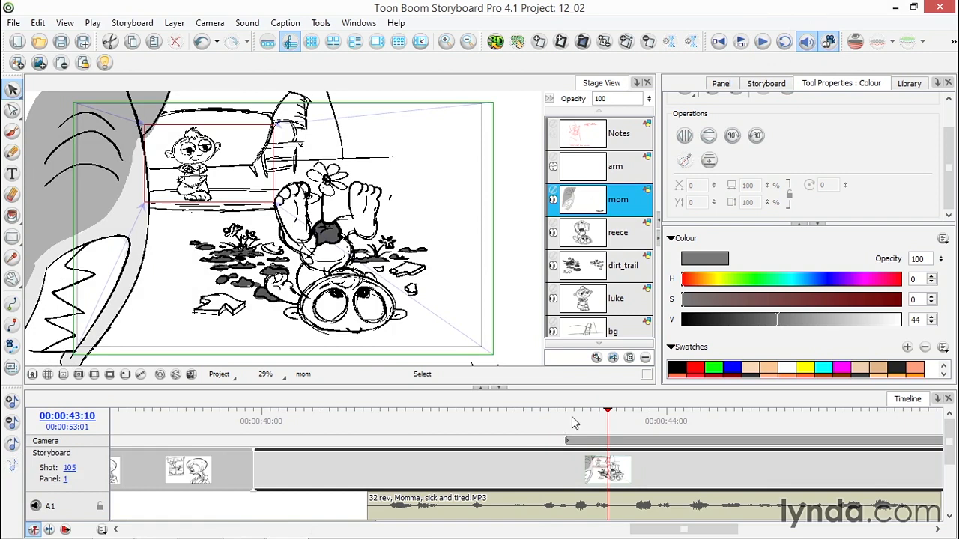
{"action": "left_click", "coordinate": [544, 427]}
{"action": "left_click_drag", "start_coordinate": [544, 427], "coordinate": [454, 425]}
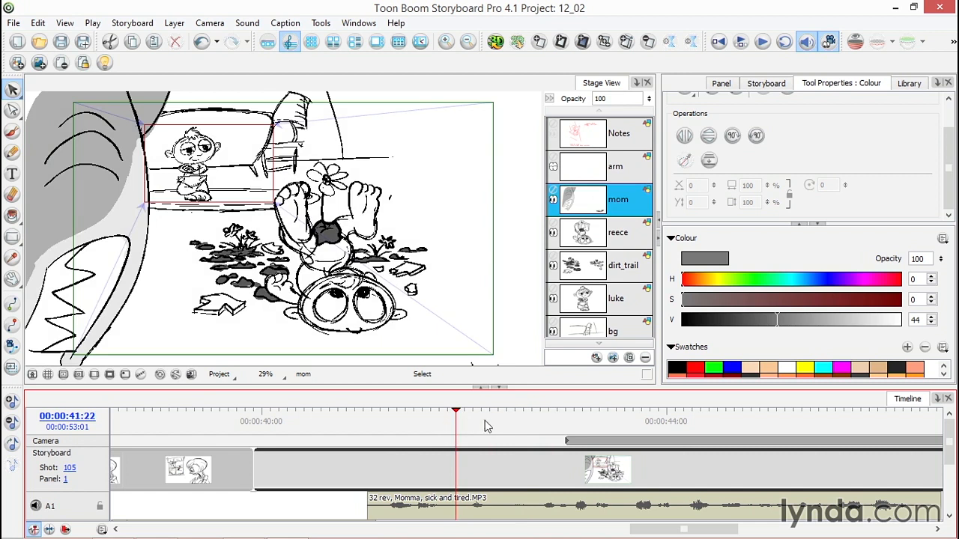
{"action": "right_click", "coordinate": [442, 425]}
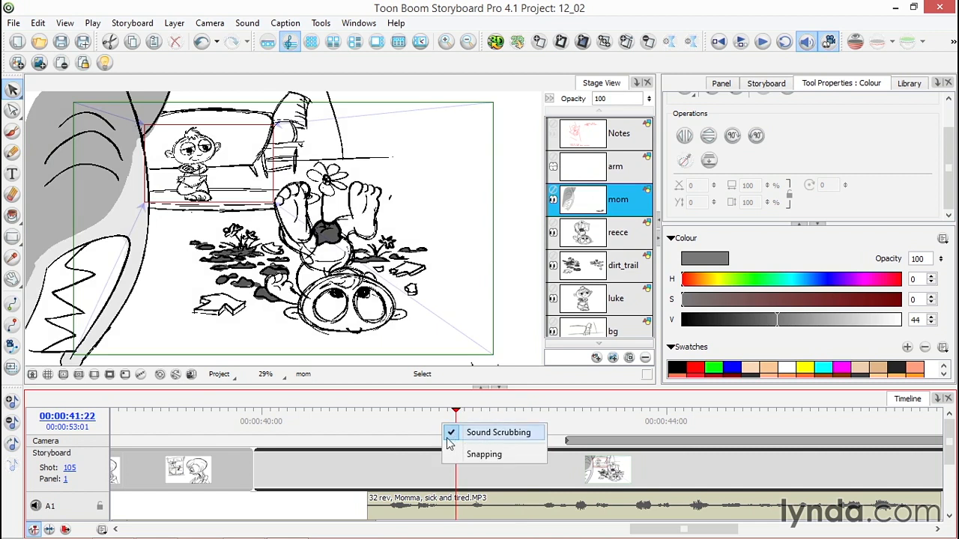
{"action": "left_click", "coordinate": [417, 421]}
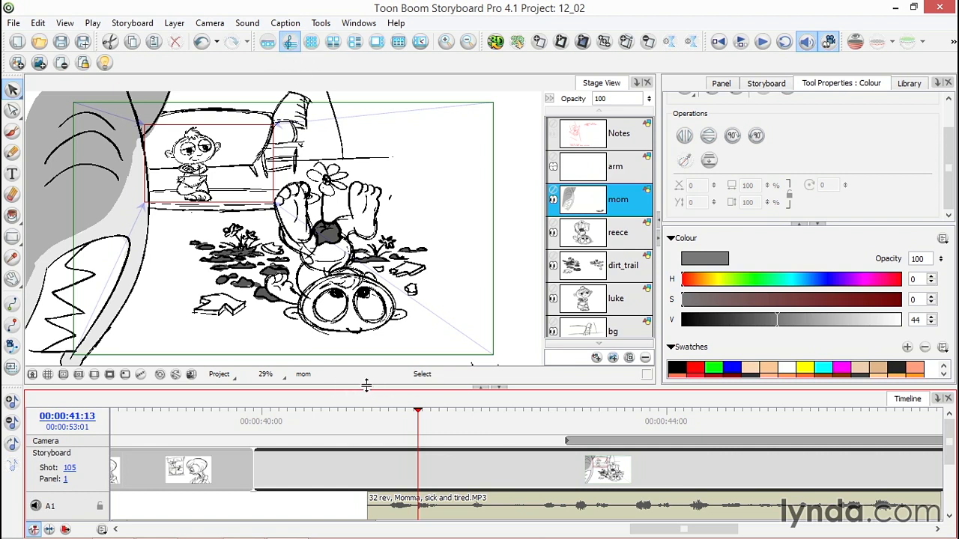
- Enlarge the timeline area to show all audio tracks and move the playhead back to 00:00:18:20
{"action": "left_click_drag", "start_coordinate": [372, 387], "coordinate": [316, 270]}
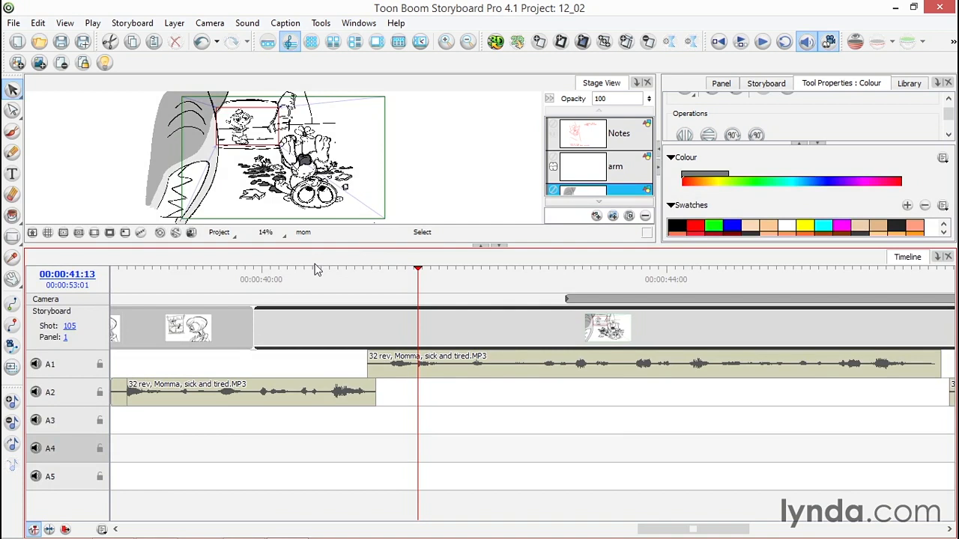
{"action": "left_click_drag", "start_coordinate": [668, 529], "coordinate": [407, 530]}
{"action": "left_click", "coordinate": [345, 269]}
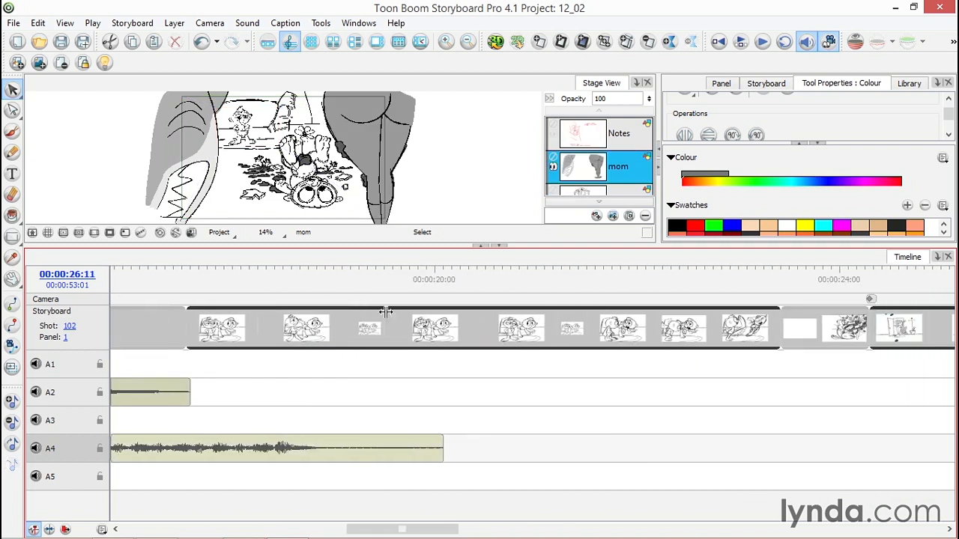
{"action": "left_click", "coordinate": [317, 269]}
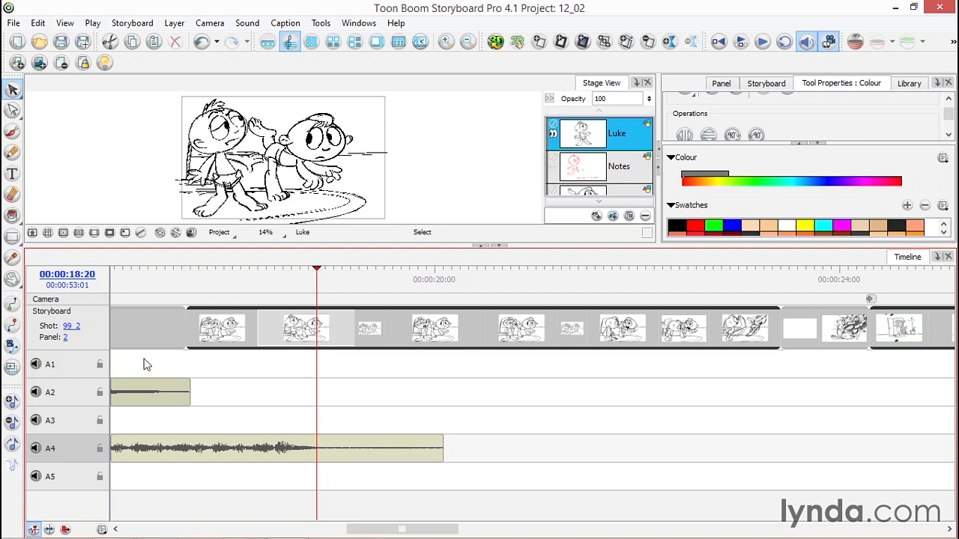
- Import "29, Luke, you big baby.mp3" onto track A1 at the current frame, filling the next available frames
{"action": "left_click", "coordinate": [13, 444]}
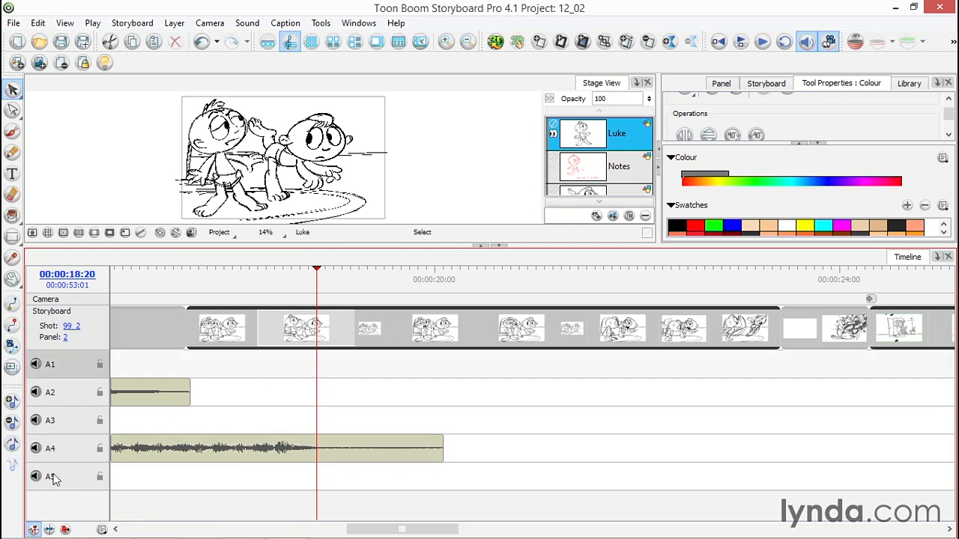
{"action": "left_click", "coordinate": [13, 446]}
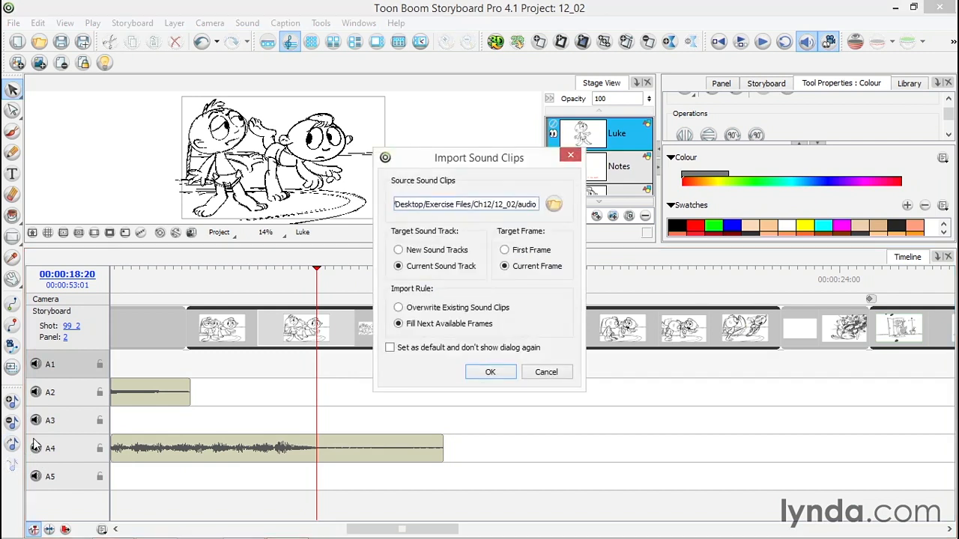
{"action": "left_click", "coordinate": [554, 204]}
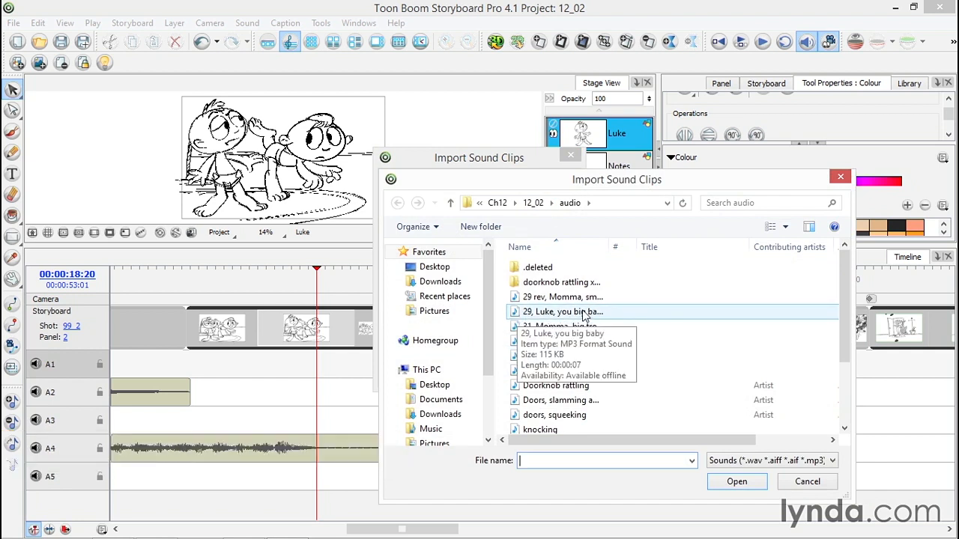
{"action": "left_click", "coordinate": [584, 315]}
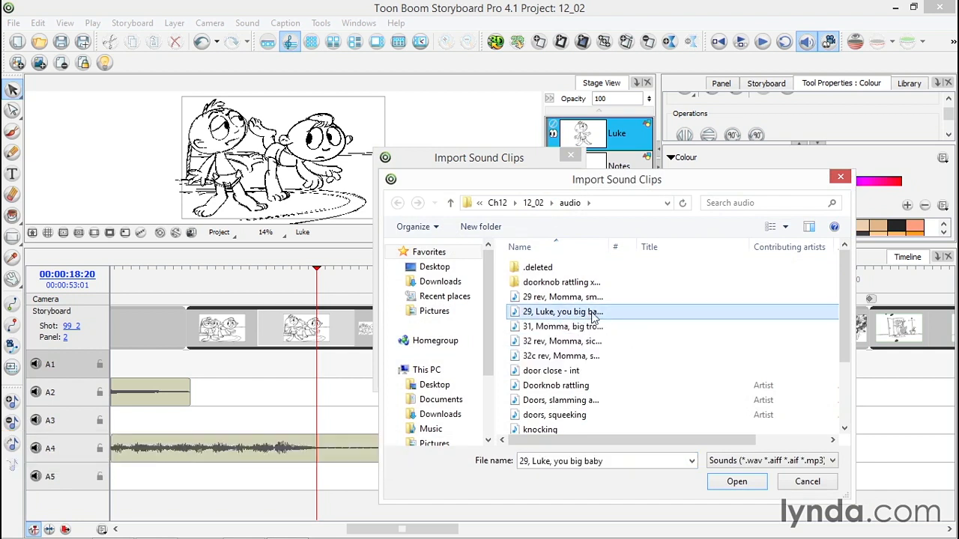
{"action": "left_click", "coordinate": [738, 482]}
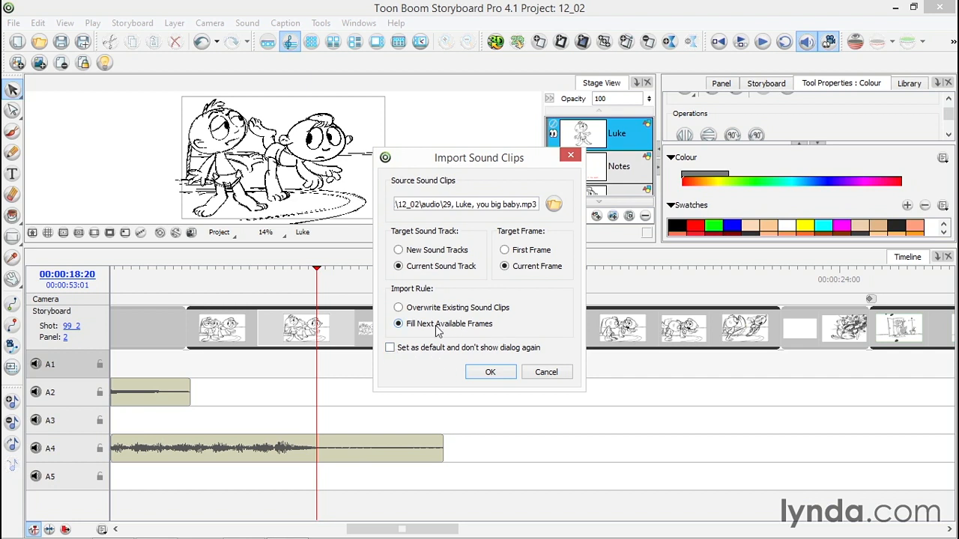
{"action": "left_click", "coordinate": [390, 348]}
{"action": "left_click", "coordinate": [391, 348]}
{"action": "left_click", "coordinate": [490, 372]}
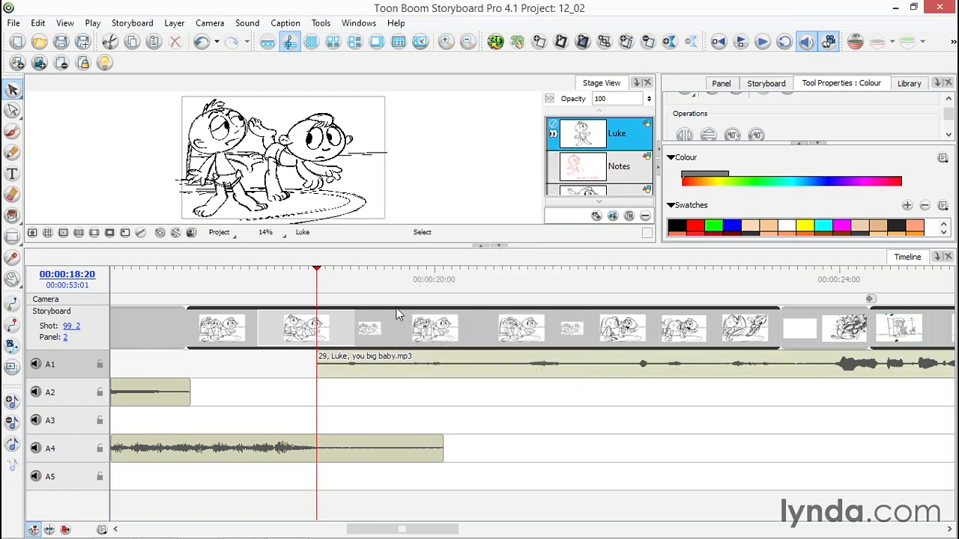
- Shift the newly imported "29, Luke, you big baby.mp3" clip about a third of a second later on track A1 and scrub through it
{"action": "mouse_move", "coordinate": [333, 289]}
{"action": "left_mouse_down"}
{"action": "mouse_move", "coordinate": [406, 283]}
{"action": "mouse_move", "coordinate": [355, 284]}
{"action": "left_mouse_up"}
{"action": "left_click_drag", "start_coordinate": [395, 377], "coordinate": [426, 375]}
{"action": "mouse_move", "coordinate": [360, 289]}
{"action": "left_mouse_down"}
{"action": "mouse_move", "coordinate": [338, 288]}
{"action": "mouse_move", "coordinate": [653, 300]}
{"action": "mouse_move", "coordinate": [494, 301]}
{"action": "left_mouse_up"}
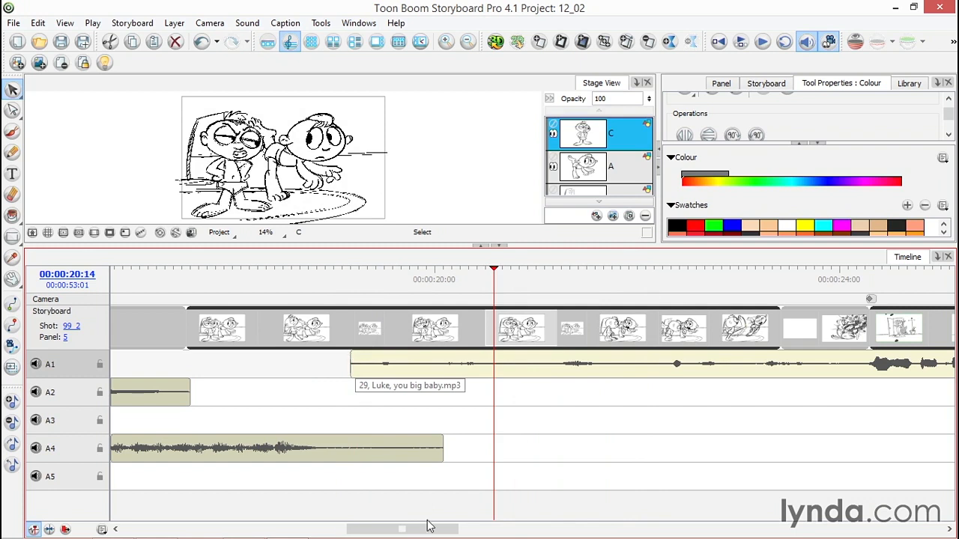
{"action": "left_click_drag", "start_coordinate": [458, 534], "coordinate": [507, 533]}
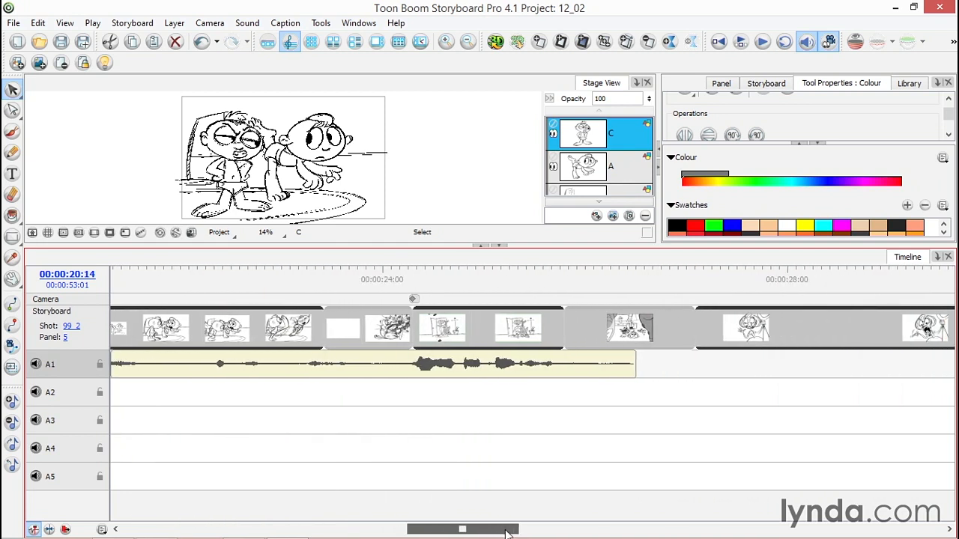
{"action": "left_click_drag", "start_coordinate": [357, 281], "coordinate": [387, 278]}
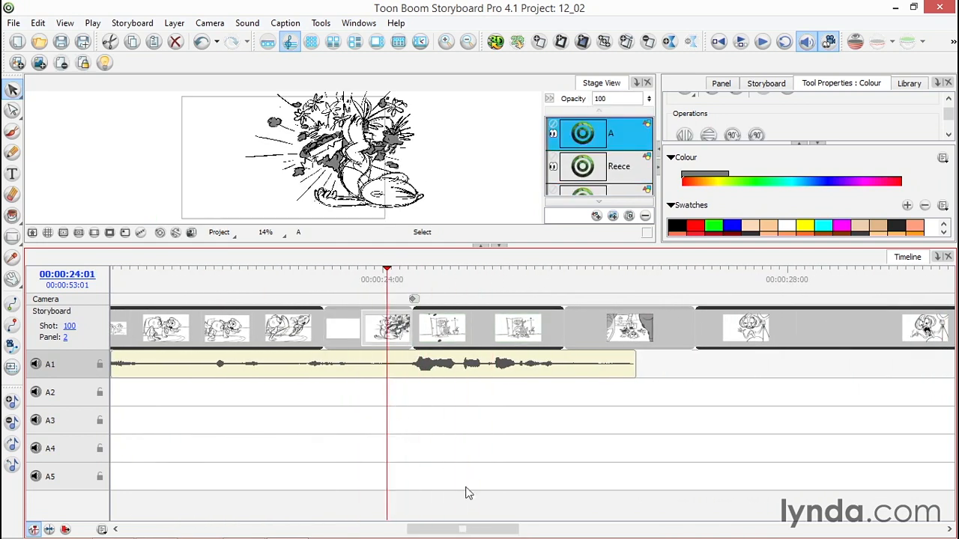
- Import "Doorknob rattling.mp3" onto track A3 with the playhead at 00:00:15:06, and scrub through the new clip
{"action": "left_click_drag", "start_coordinate": [474, 533], "coordinate": [359, 533]}
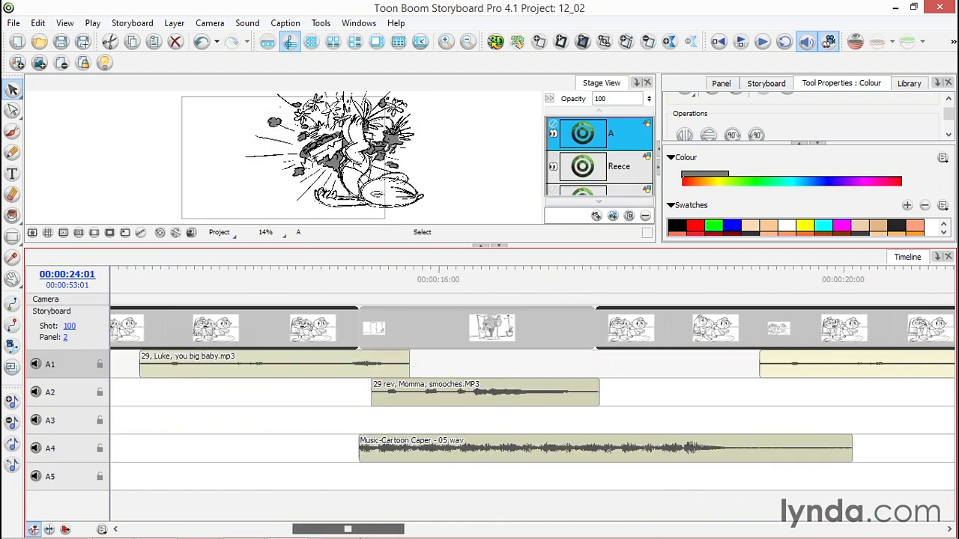
{"action": "left_click_drag", "start_coordinate": [375, 281], "coordinate": [369, 282]}
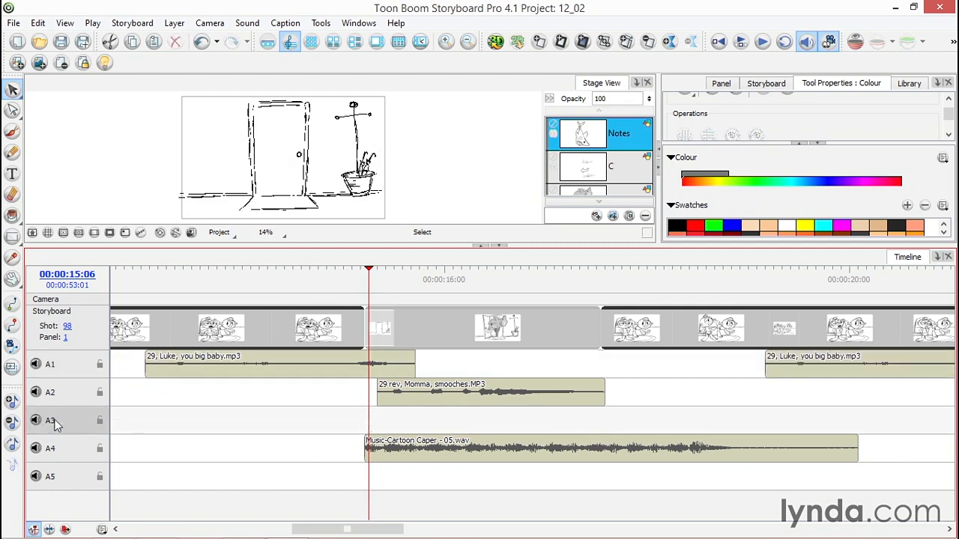
{"action": "right_click", "coordinate": [370, 424]}
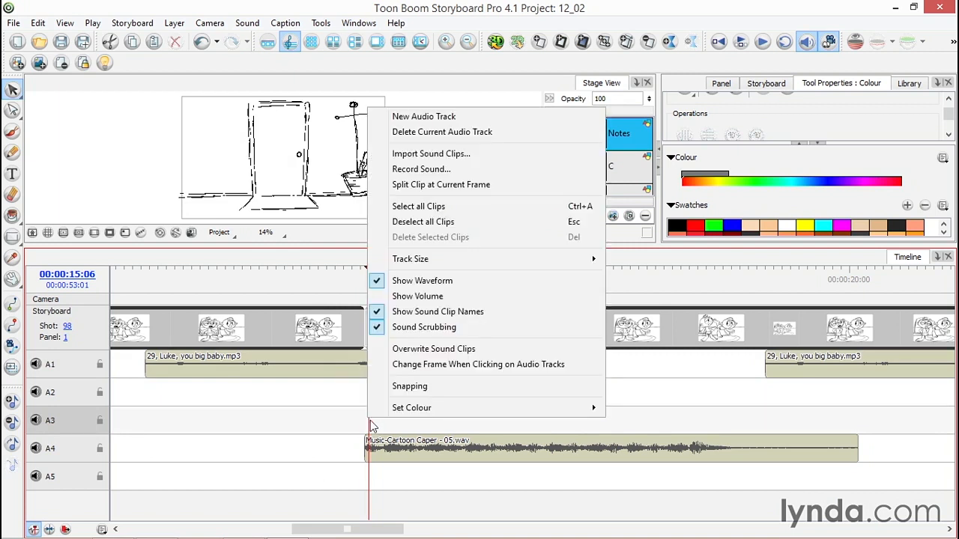
{"action": "left_click", "coordinate": [442, 154]}
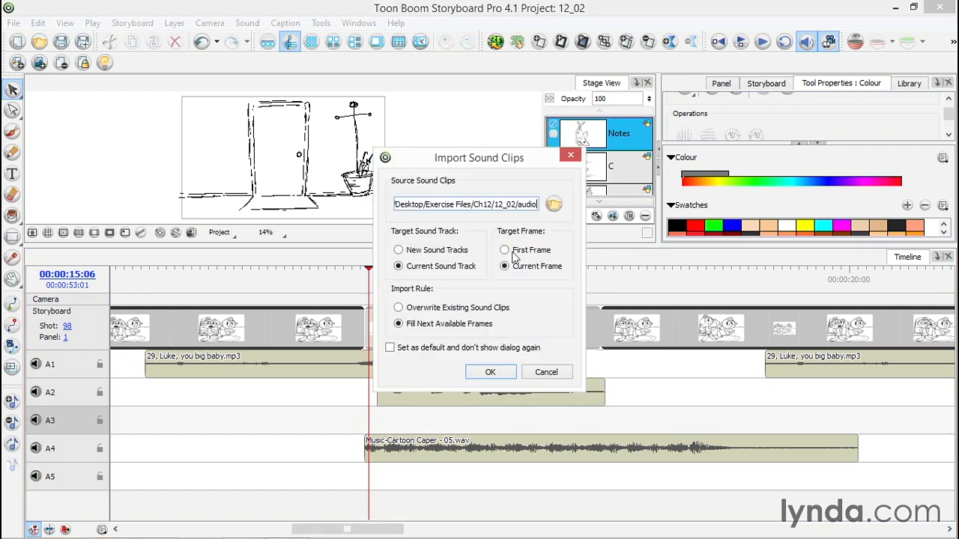
{"action": "left_click", "coordinate": [554, 199]}
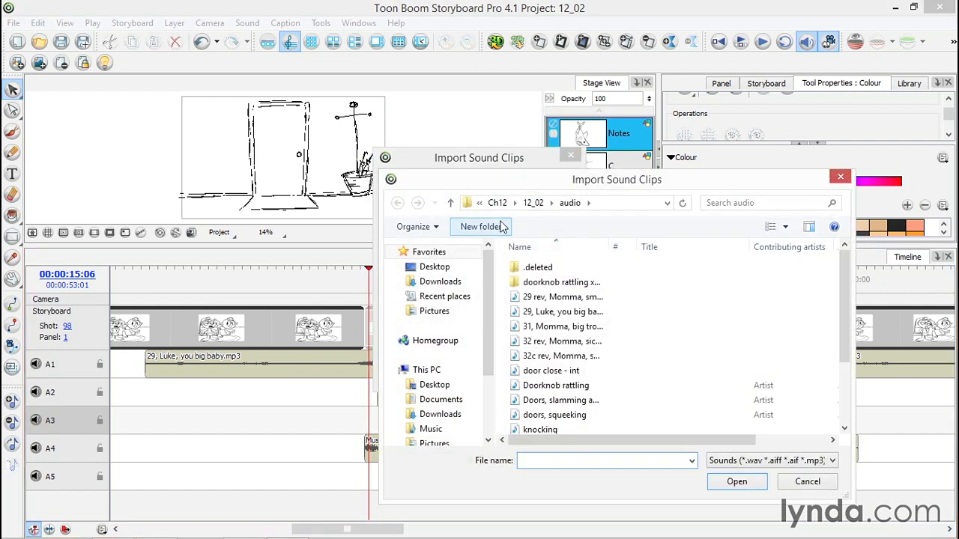
{"action": "left_click", "coordinate": [587, 388]}
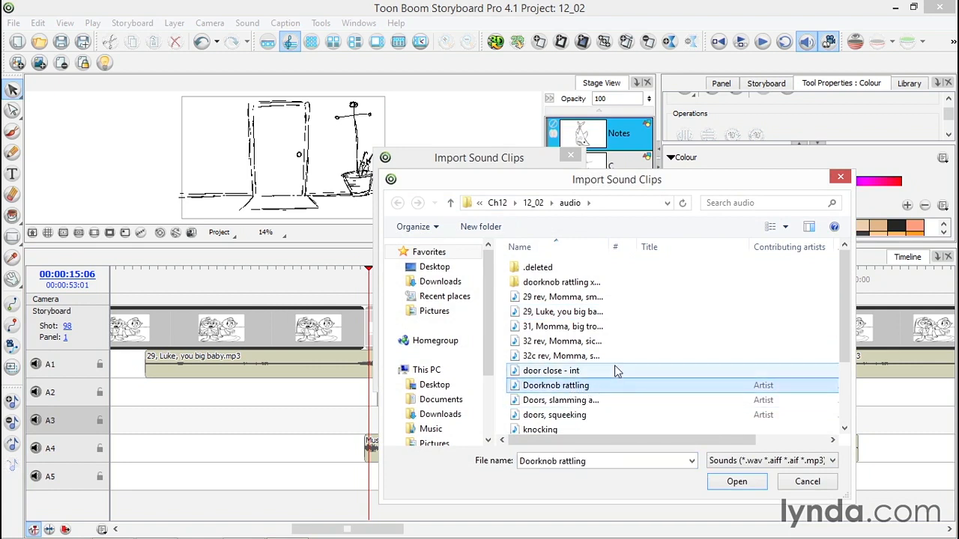
{"action": "left_click", "coordinate": [754, 482]}
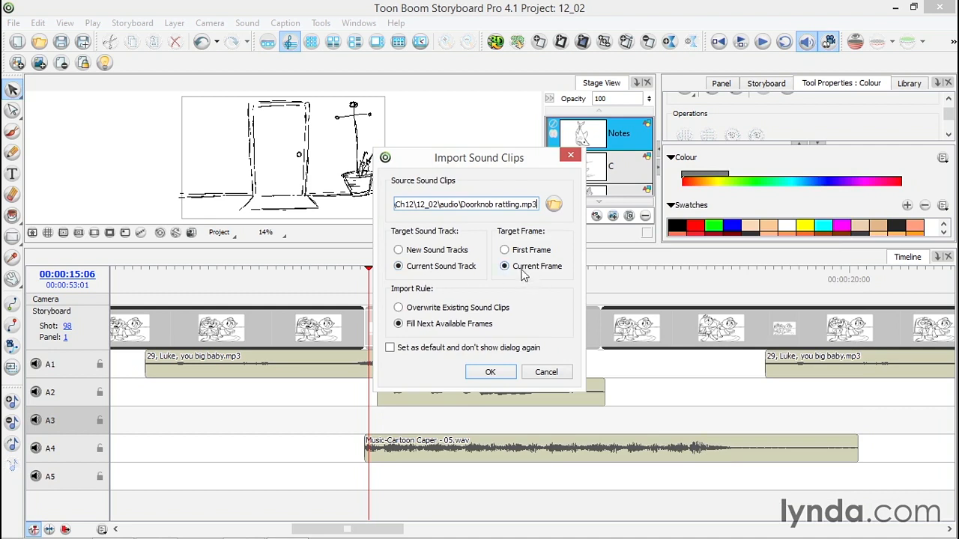
{"action": "left_click", "coordinate": [490, 372]}
{"action": "left_click_drag", "start_coordinate": [510, 286], "coordinate": [669, 291]}
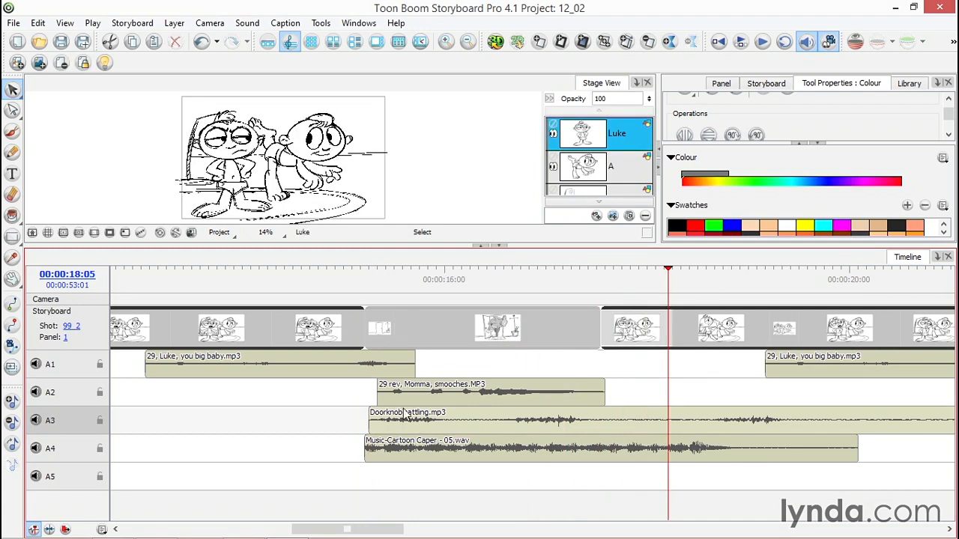
- Move the playhead to 00:00:47:06 and make A5 the current audio track
{"action": "left_click_drag", "start_coordinate": [379, 529], "coordinate": [805, 529]}
{"action": "left_click_drag", "start_coordinate": [419, 291], "coordinate": [380, 281]}
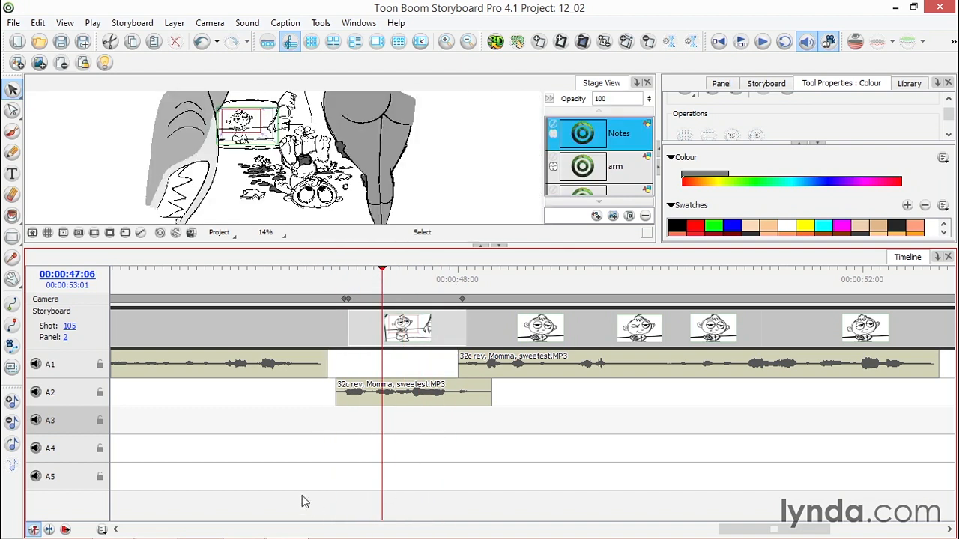
{"action": "left_click", "coordinate": [247, 483]}
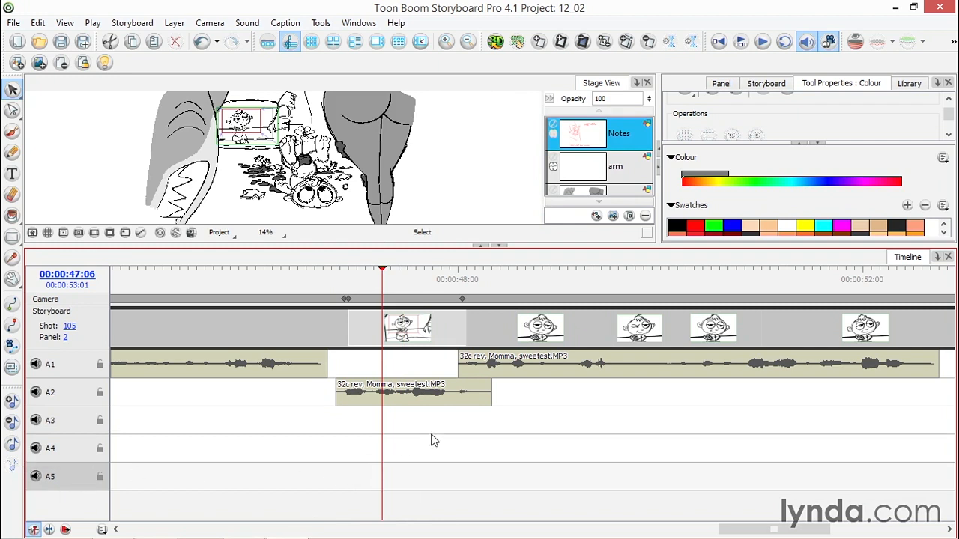
- Shrink the timeline area, preview "Music-Cartoon Caper - 05.wav" from the library's audio folder, and place it on track A5 near 00:00:47
{"action": "left_click_drag", "start_coordinate": [583, 245], "coordinate": [599, 339]}
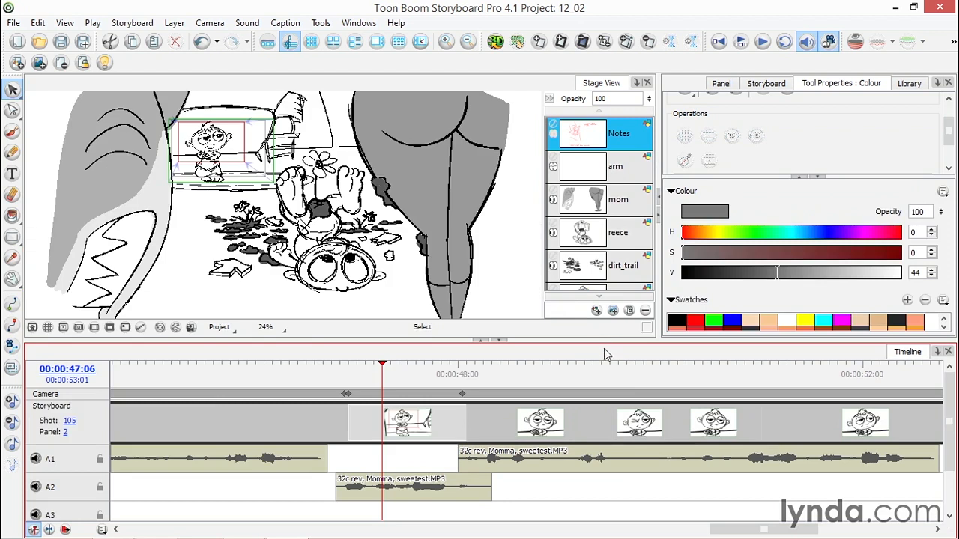
{"action": "scroll", "coordinate": [945, 443], "scroll_direction": "down", "scroll_amount": 2}
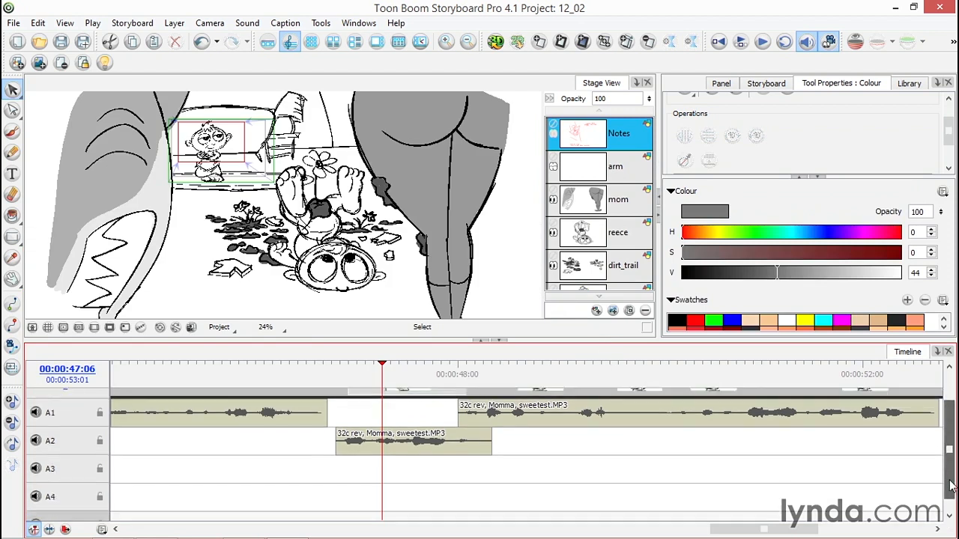
{"action": "left_click", "coordinate": [909, 83]}
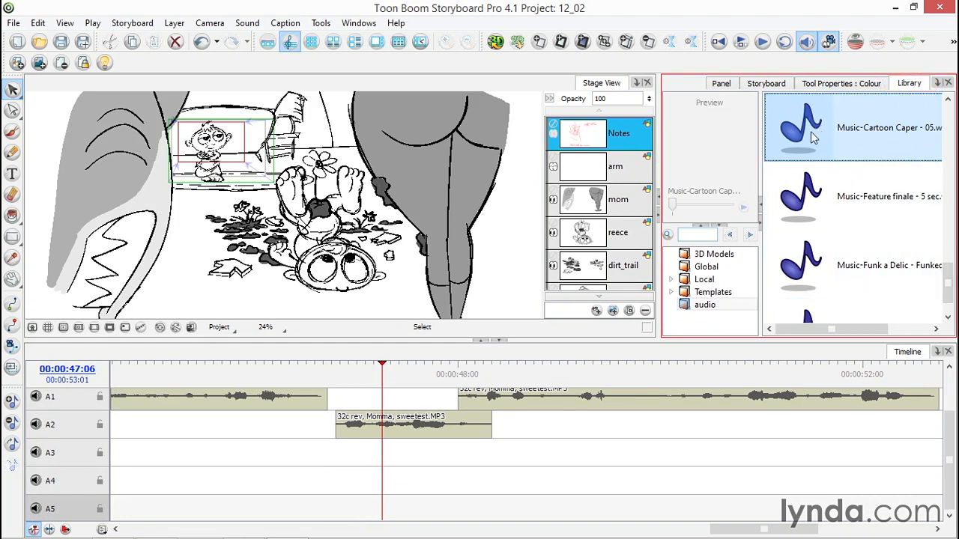
{"action": "left_click", "coordinate": [813, 132]}
{"action": "left_click", "coordinate": [744, 208]}
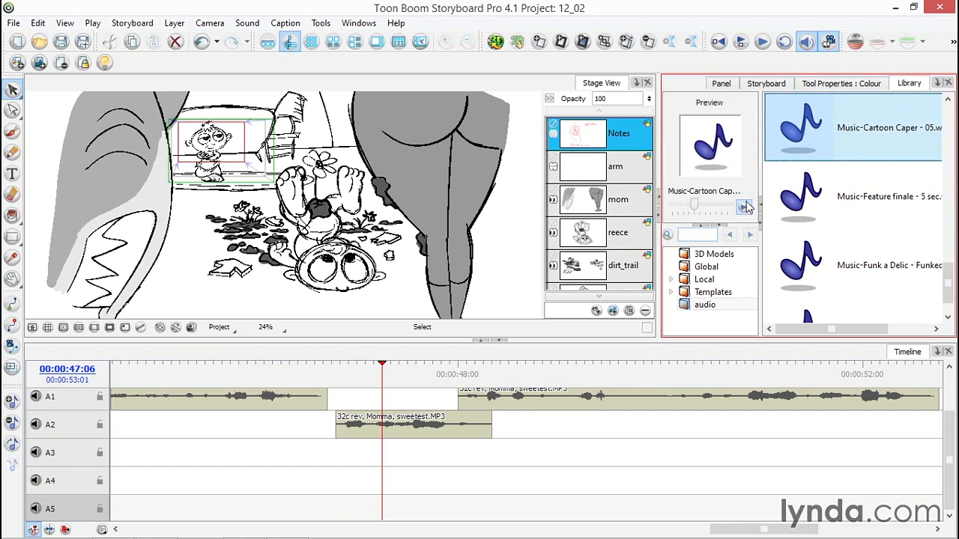
{"action": "left_click_drag", "start_coordinate": [772, 159], "coordinate": [379, 511]}
- Scrub over the music clip on track A5, play the storyboard from 00:00:46:23 to hear it, and stop the playback
{"action": "left_click_drag", "start_coordinate": [398, 370], "coordinate": [597, 365]}
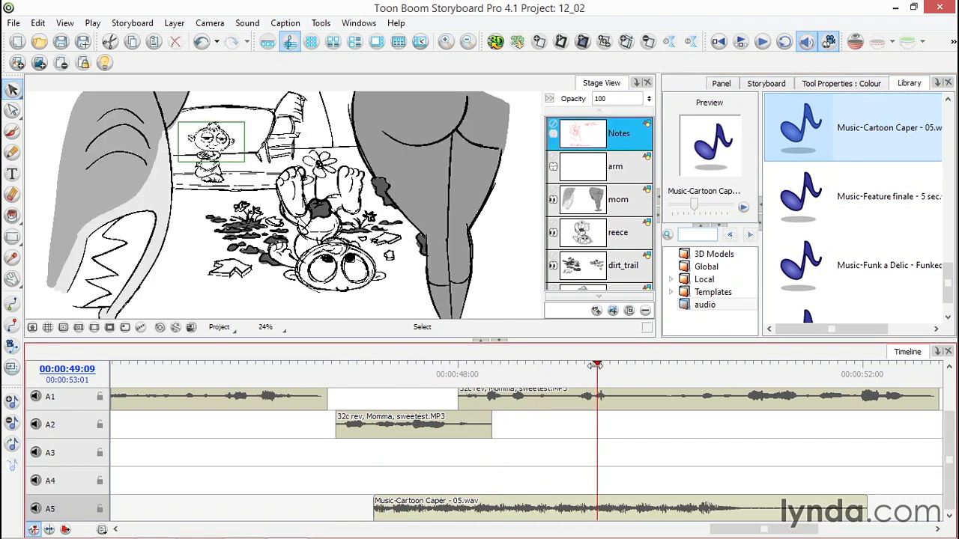
{"action": "left_click", "coordinate": [359, 369]}
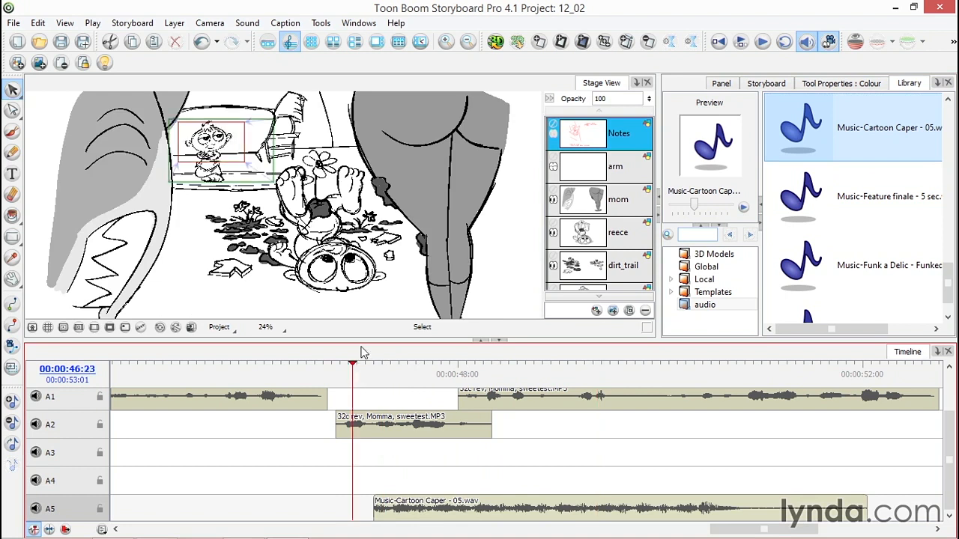
{"action": "left_click", "coordinate": [760, 42]}
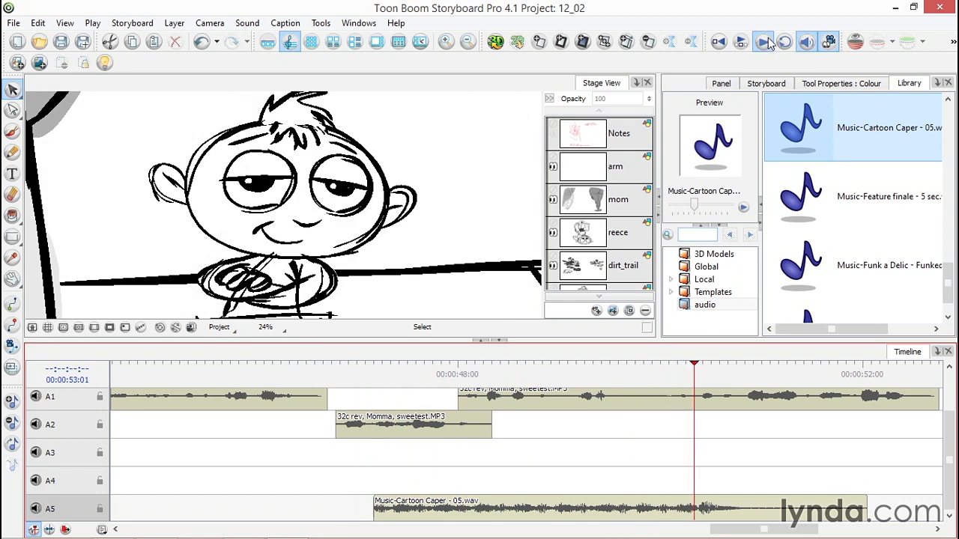
{"action": "left_click", "coordinate": [764, 43]}
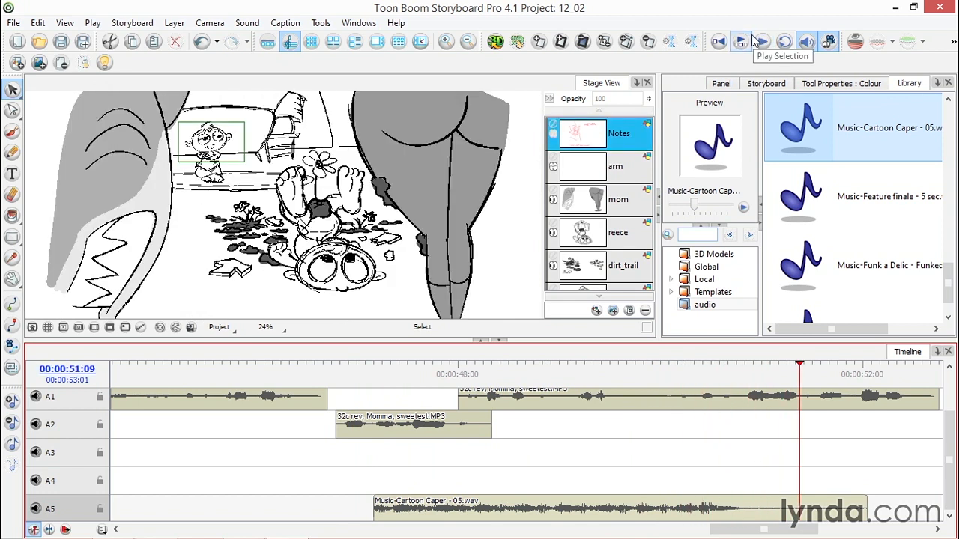